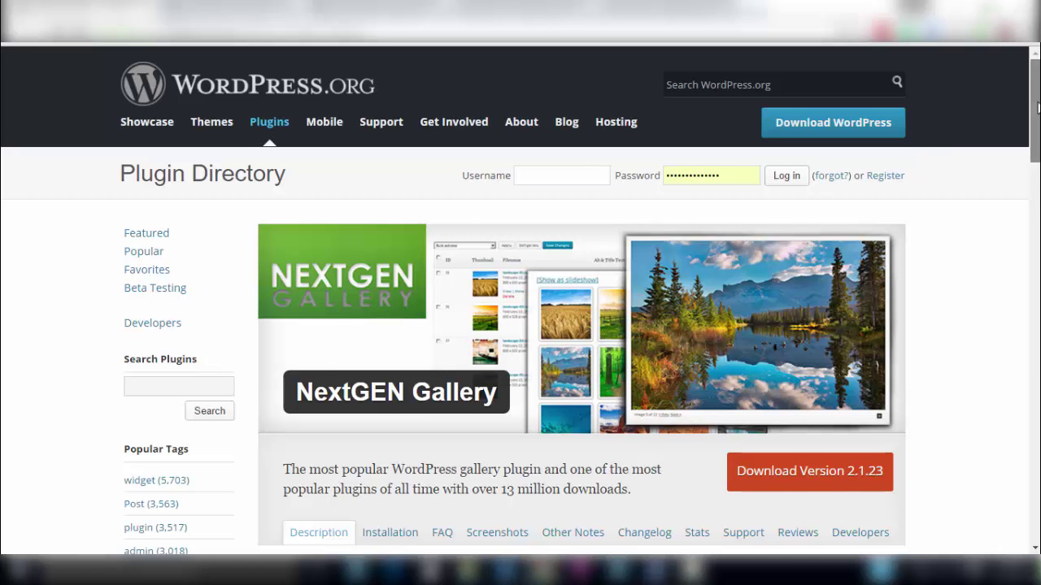
Read the NextGEN Gallery plugin's description and ratings in the WordPress plugin directory.
{"action": "left_click_drag", "start_coordinate": [1037, 107], "coordinate": [1037, 147]}
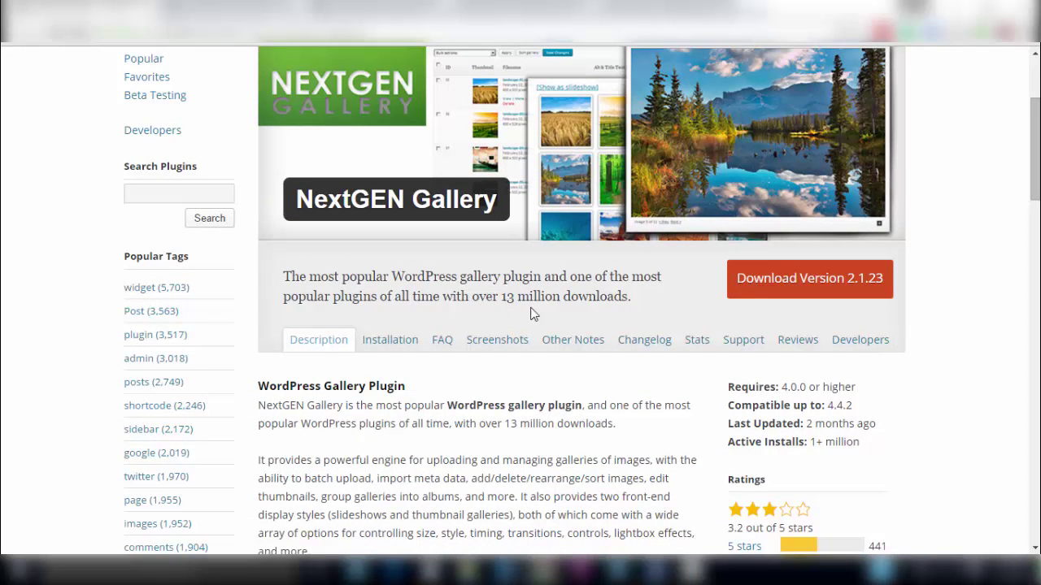
{"action": "left_click_drag", "start_coordinate": [1037, 180], "coordinate": [1037, 221]}
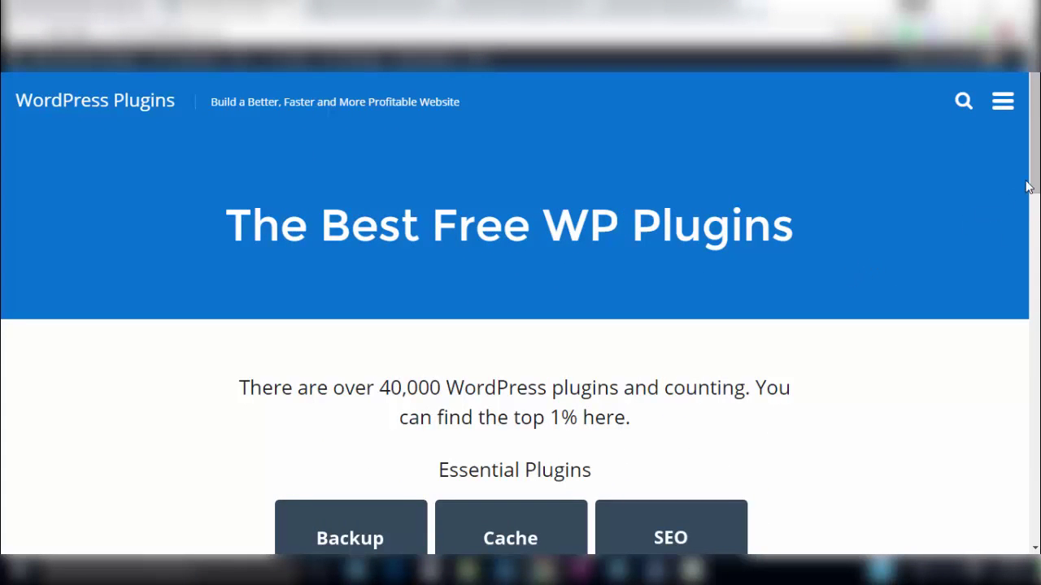
Open the Image Gallery category under the recommended plugins and look through its comparison table of gallery plugins.
{"action": "left_click_drag", "start_coordinate": [1034, 191], "coordinate": [1035, 223]}
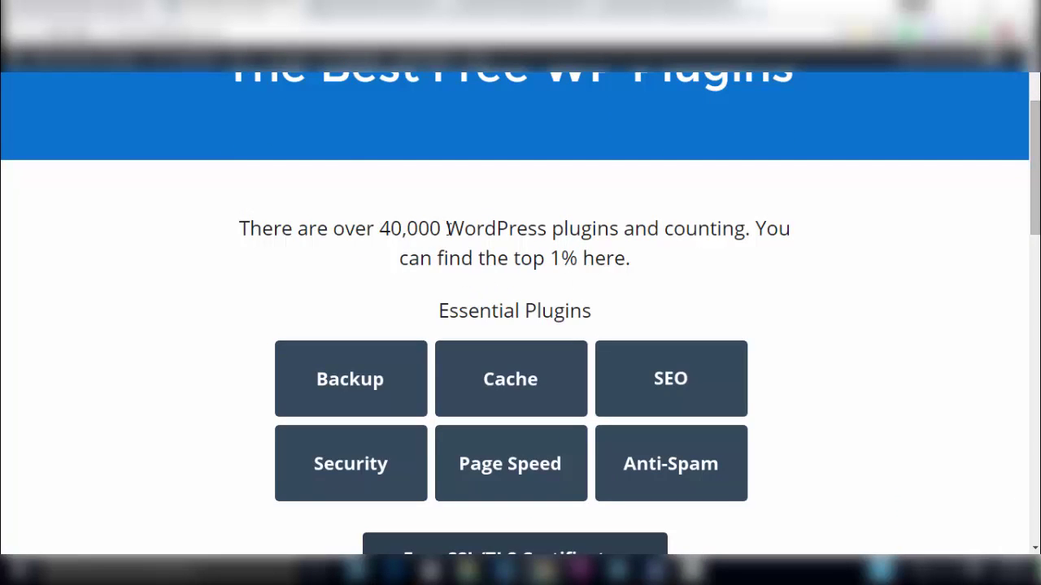
{"action": "left_click_drag", "start_coordinate": [1036, 206], "coordinate": [1036, 313]}
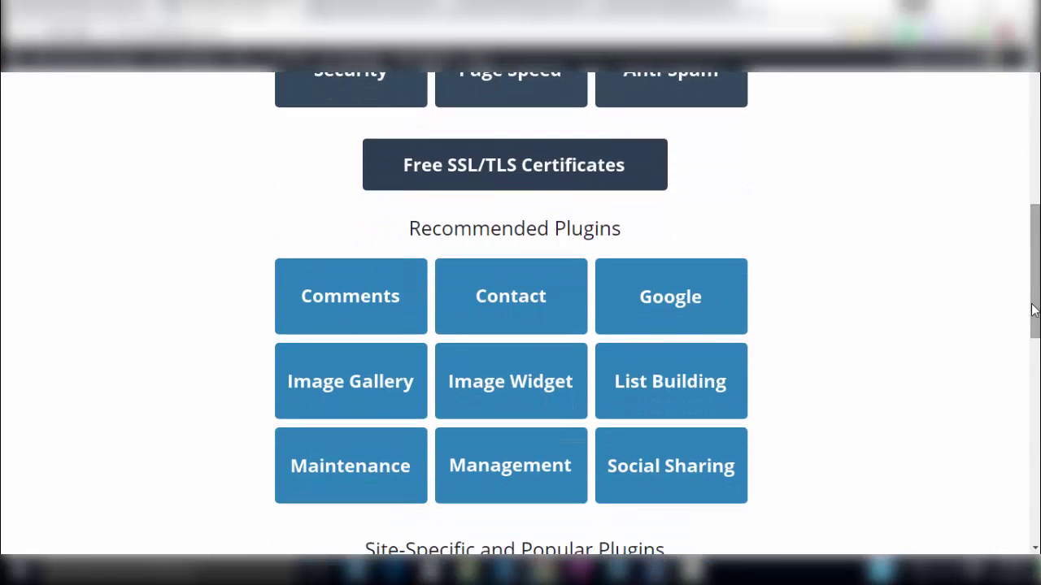
{"action": "left_click", "coordinate": [355, 386]}
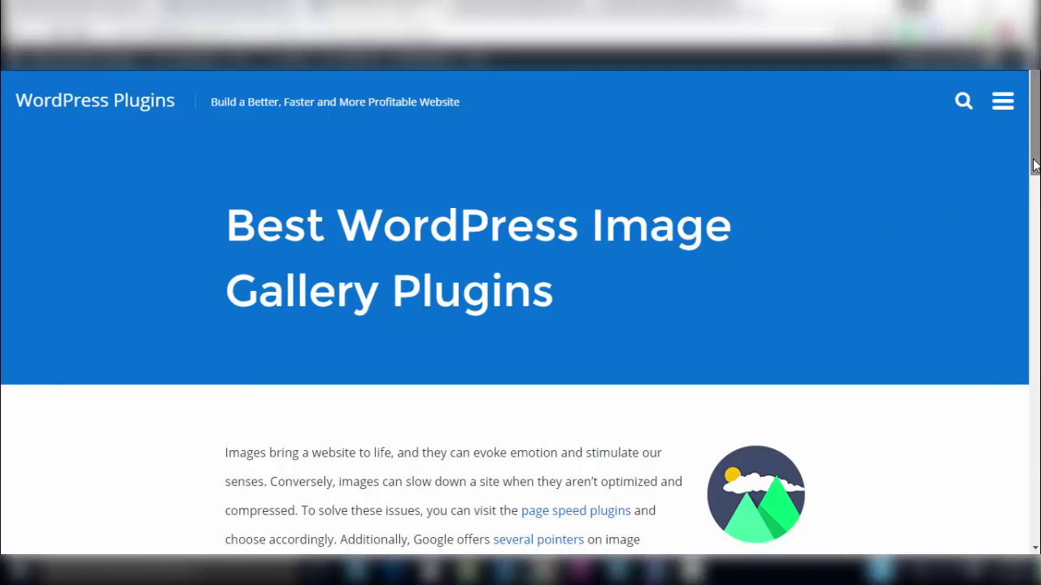
{"action": "left_click_drag", "start_coordinate": [1033, 165], "coordinate": [994, 244]}
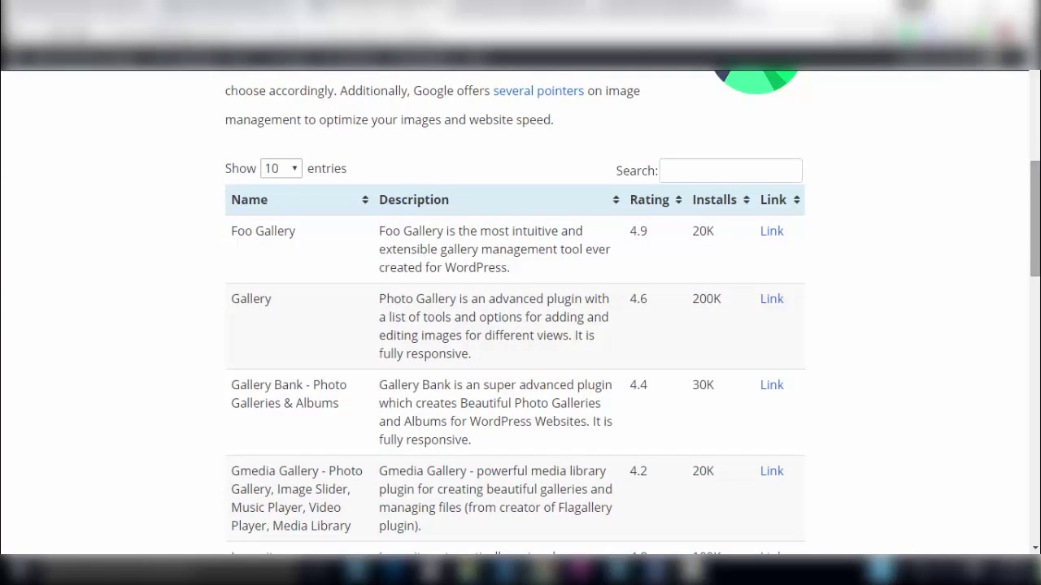
{"action": "scroll", "coordinate": [609, 228], "scroll_direction": "down", "scroll_amount": 1}
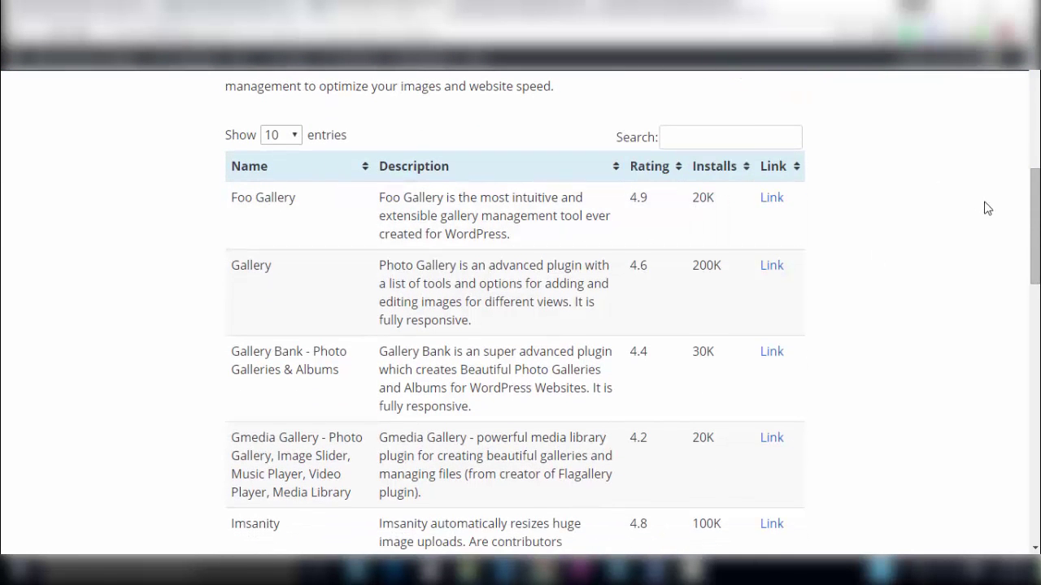
{"action": "left_click_drag", "start_coordinate": [1038, 220], "coordinate": [1036, 278]}
{"action": "left_click_drag", "start_coordinate": [1035, 335], "coordinate": [1035, 421]}
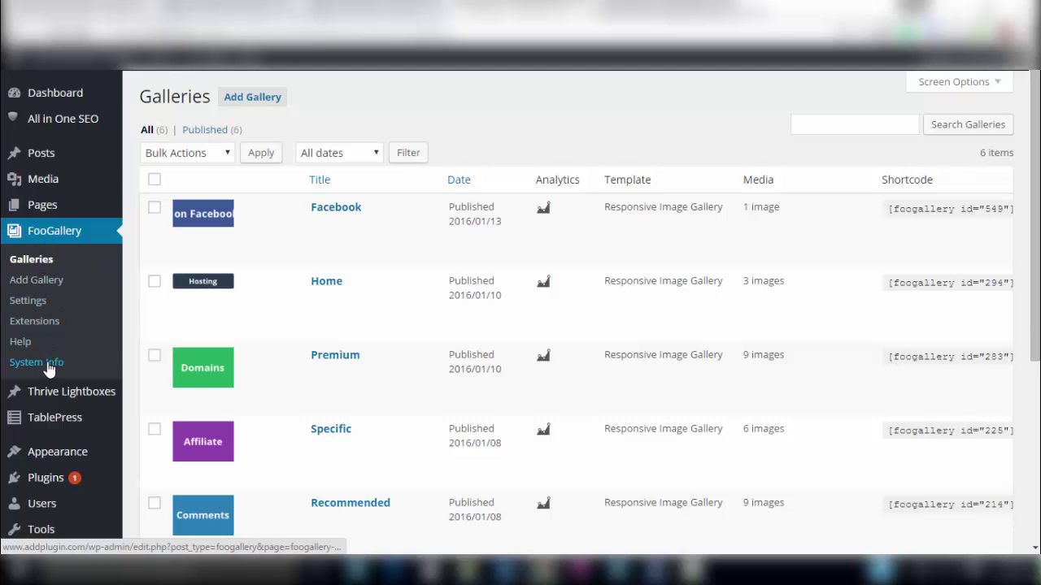
Open the FooGallery settings and examine the choices for default gallery sorting.
{"action": "left_click", "coordinate": [35, 309]}
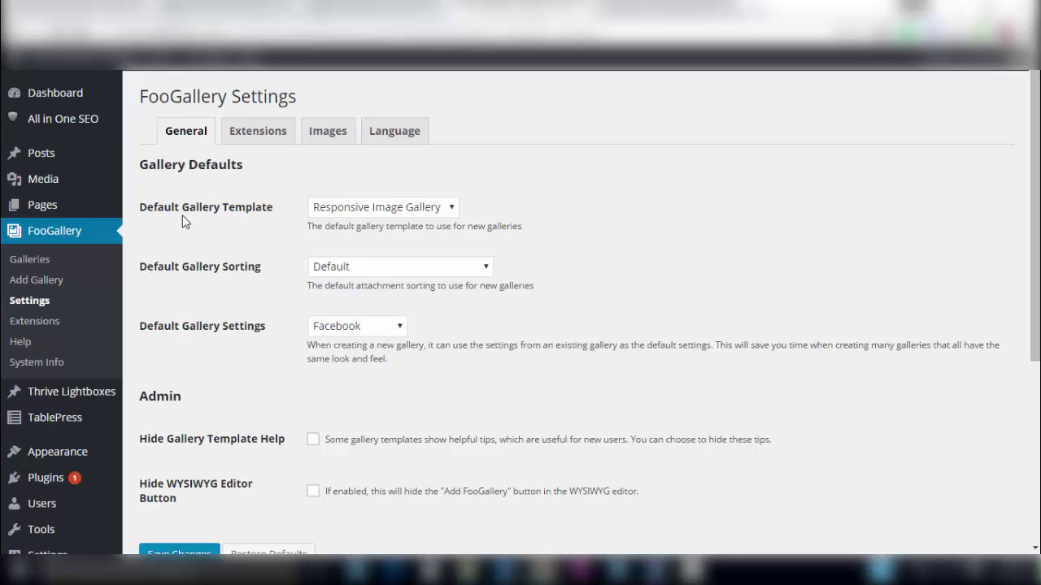
{"action": "left_click", "coordinate": [376, 271]}
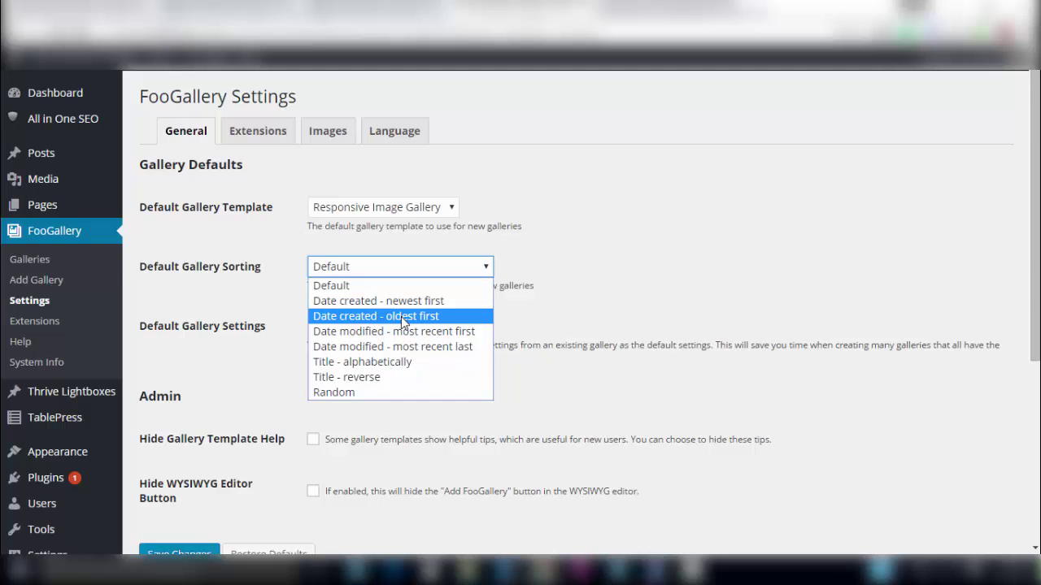
{"action": "left_click", "coordinate": [276, 313]}
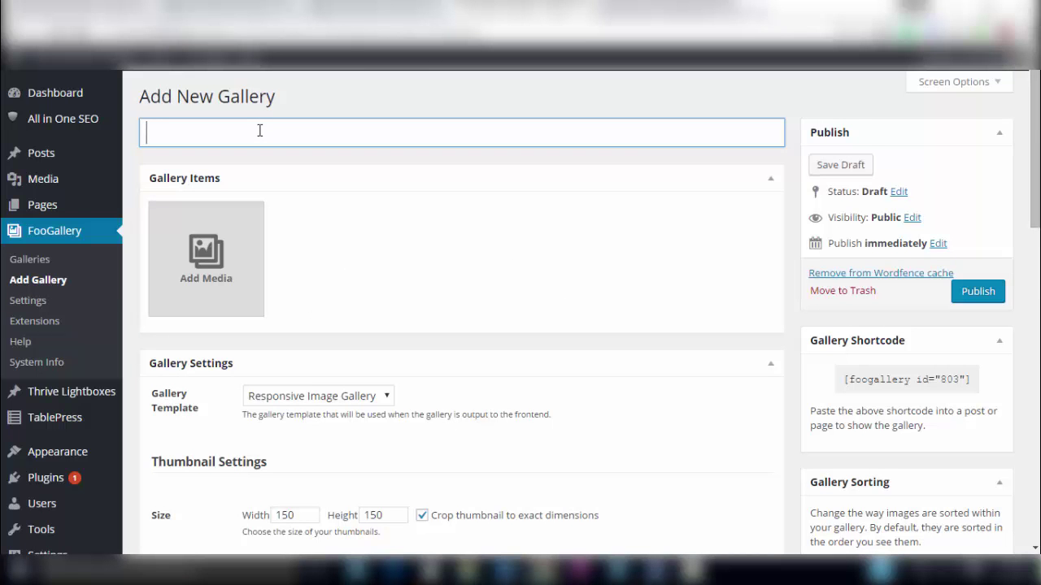
Title the new gallery Example, then upload the images Home 2, Themes S 2 and Hosting S 2 and add them to it.
{"action": "type", "text": "Example"}
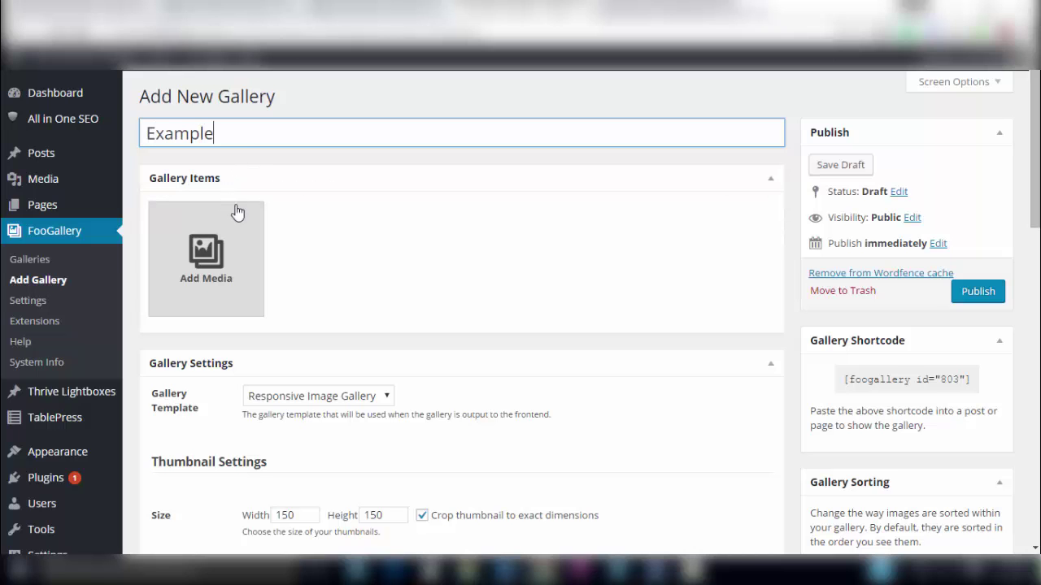
{"action": "left_click", "coordinate": [205, 267]}
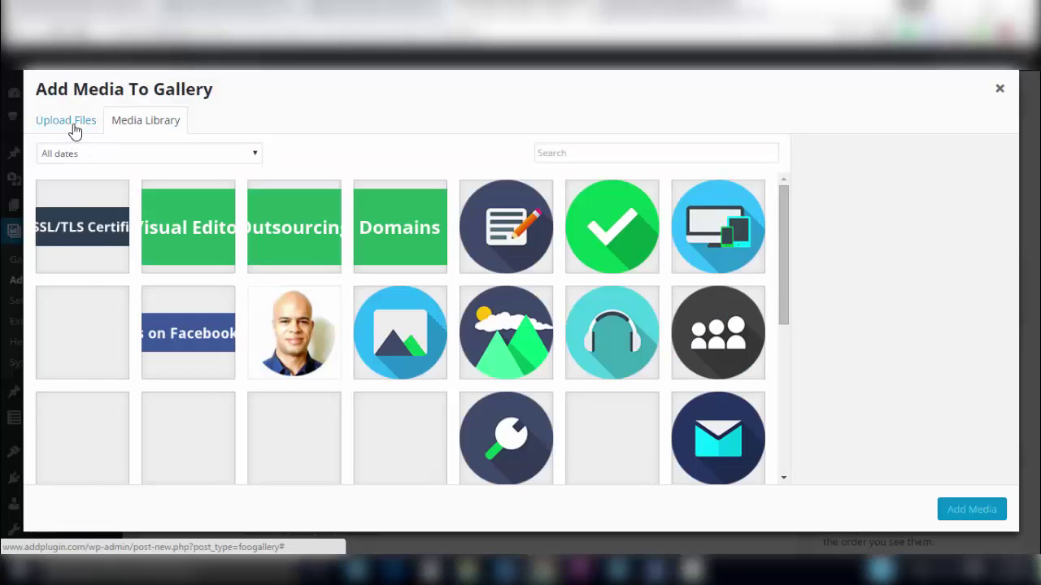
{"action": "left_click", "coordinate": [78, 135]}
{"action": "left_click", "coordinate": [537, 315]}
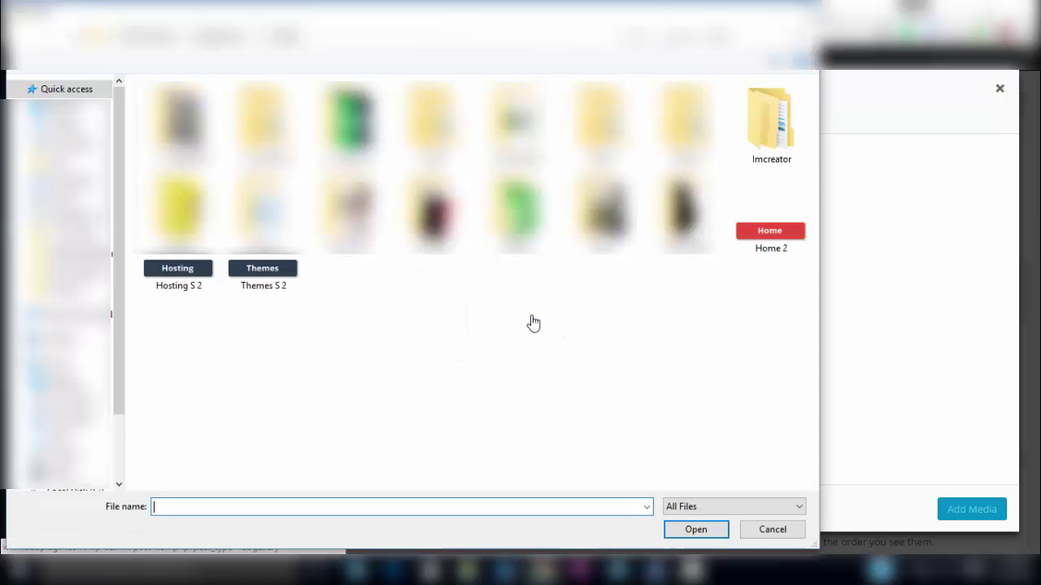
{"action": "left_click", "coordinate": [750, 237]}
{"action": "left_click", "coordinate": [290, 274], "text": "ctrl"}
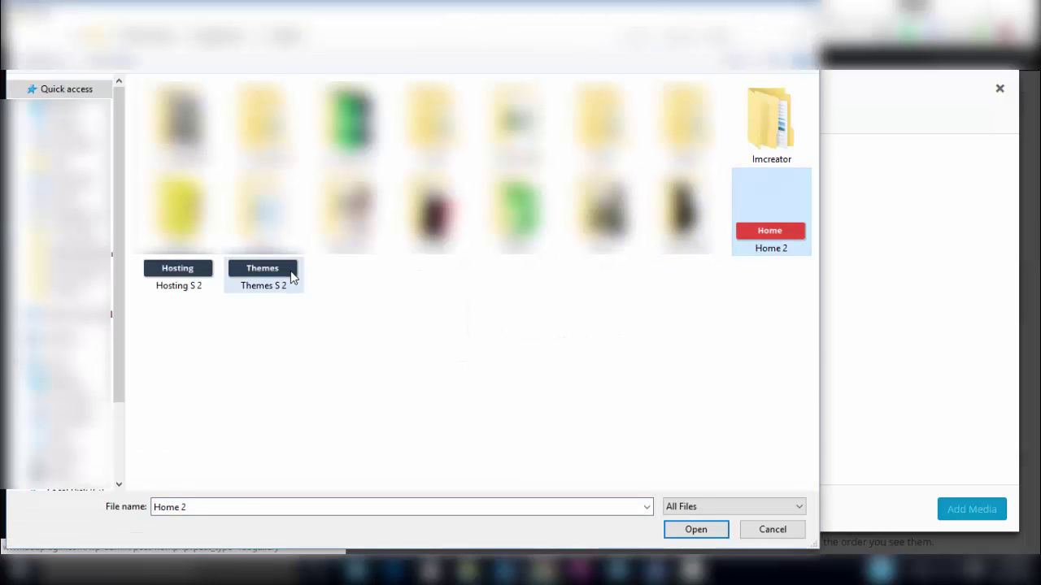
{"action": "left_click", "coordinate": [209, 282], "text": "ctrl"}
{"action": "left_click", "coordinate": [695, 525]}
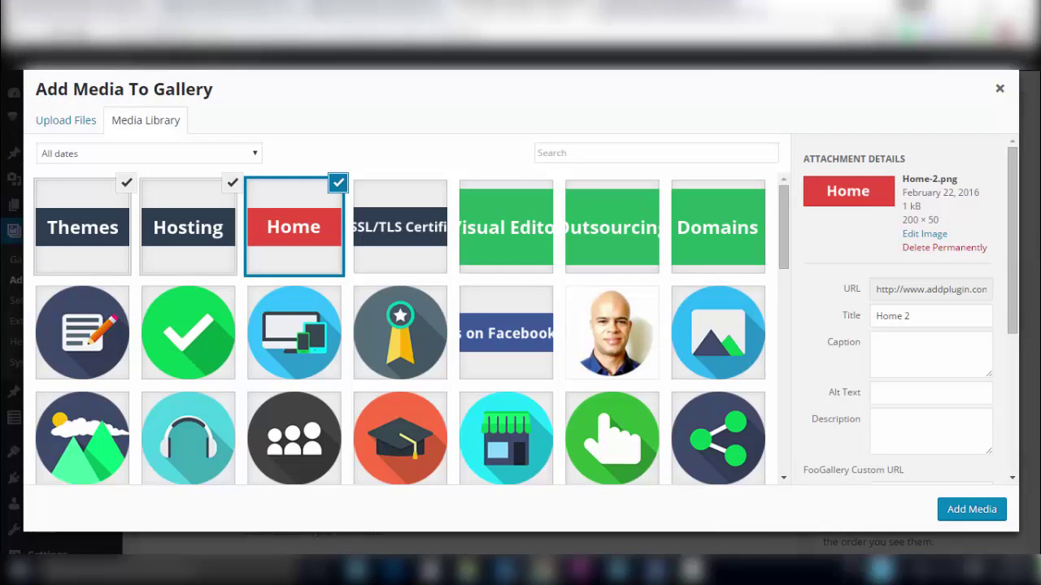
{"action": "left_click", "coordinate": [969, 511]}
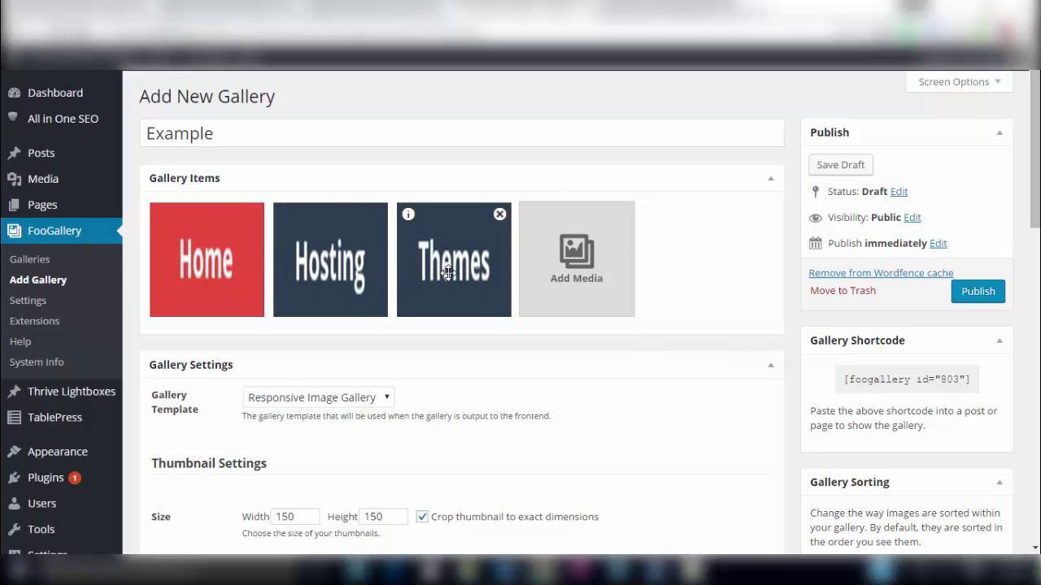
Reorder the gallery items to Themes, Hosting, Home.
{"action": "left_click_drag", "start_coordinate": [468, 273], "coordinate": [187, 275]}
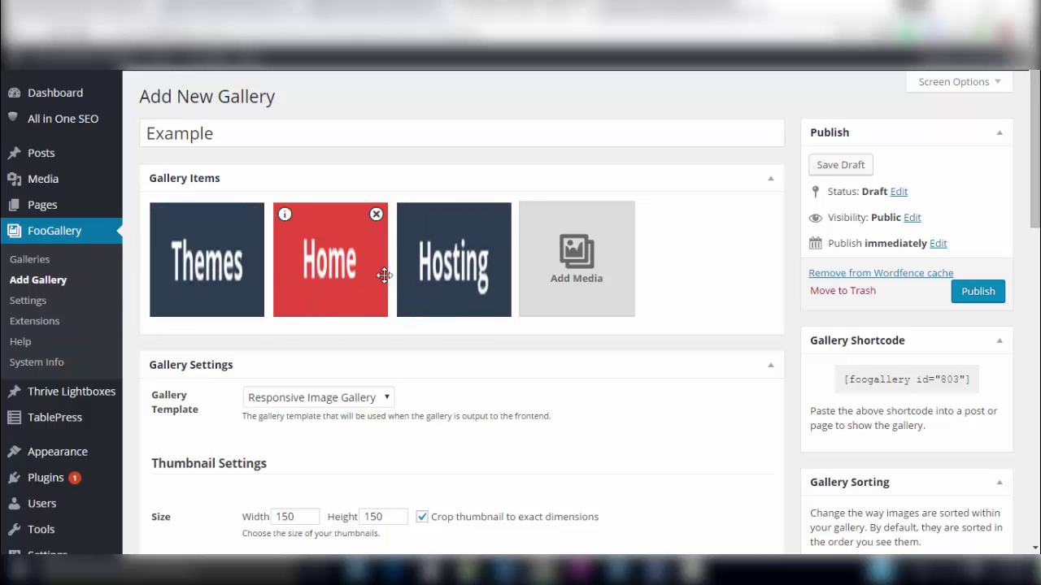
{"action": "left_click_drag", "start_coordinate": [381, 274], "coordinate": [561, 275]}
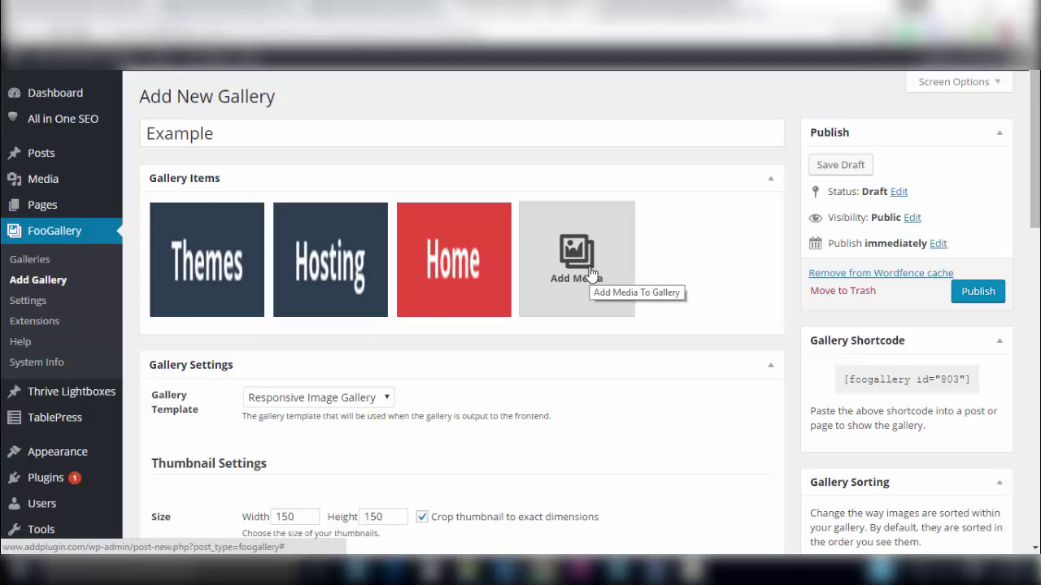
Examine the available gallery templates in the gallery settings.
{"action": "scroll", "coordinate": [592, 276], "scroll_direction": "down", "scroll_amount": 2}
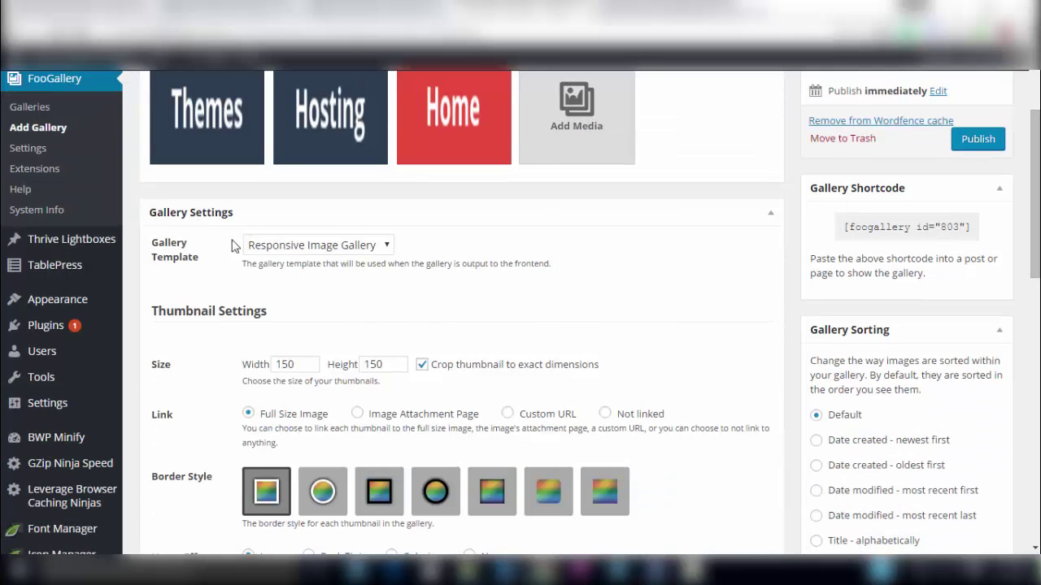
{"action": "left_click", "coordinate": [363, 251]}
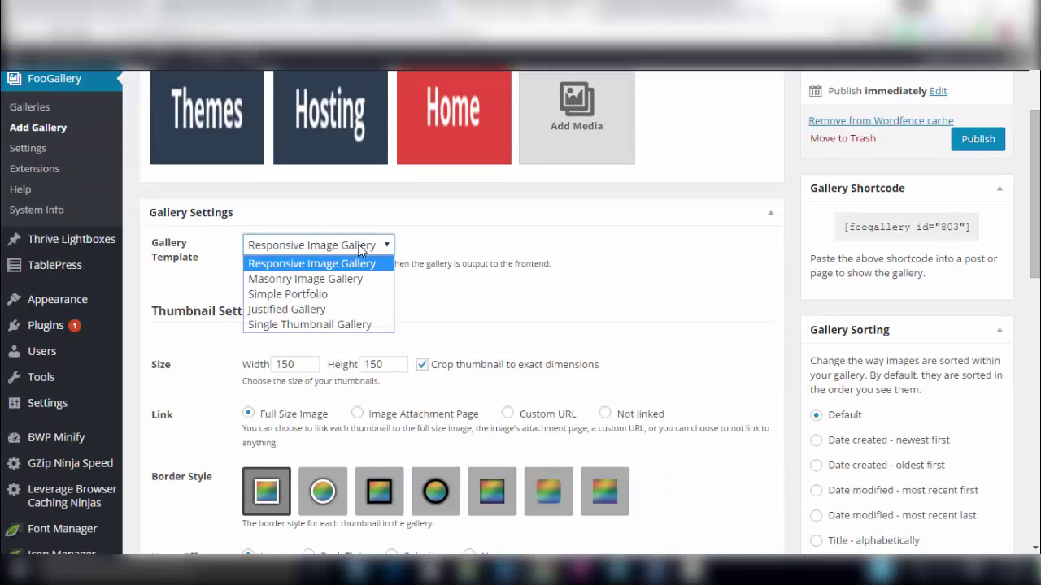
{"action": "left_click", "coordinate": [360, 249]}
Try several thumbnail border styles and set the plain borderless square one for the gallery.
{"action": "scroll", "coordinate": [417, 251], "scroll_direction": "down", "scroll_amount": 1}
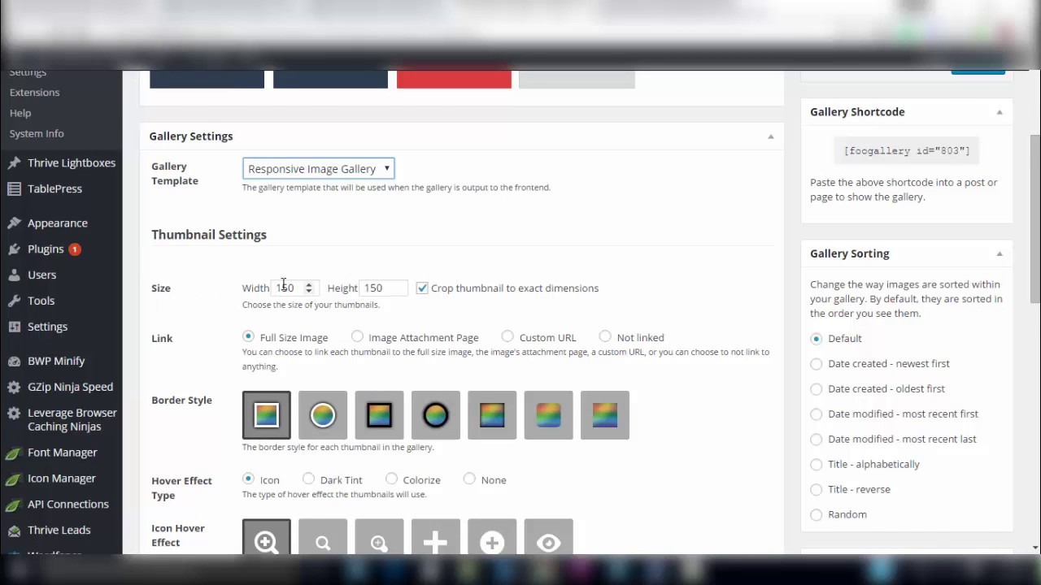
{"action": "scroll", "coordinate": [283, 283], "scroll_direction": "down", "scroll_amount": 1}
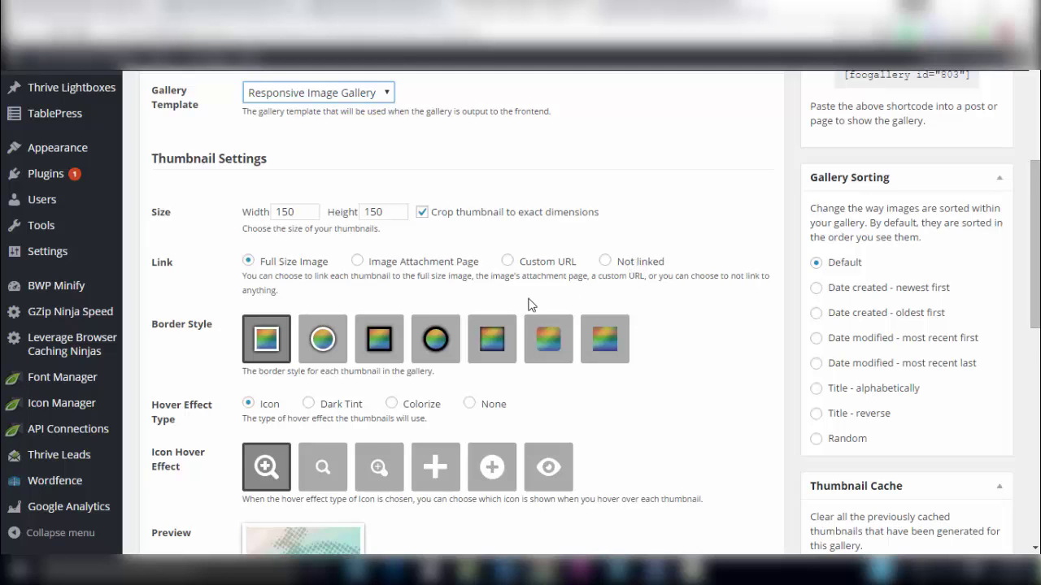
{"action": "scroll", "coordinate": [530, 302], "scroll_direction": "down", "scroll_amount": 1}
{"action": "scroll", "coordinate": [529, 299], "scroll_direction": "down", "scroll_amount": 1}
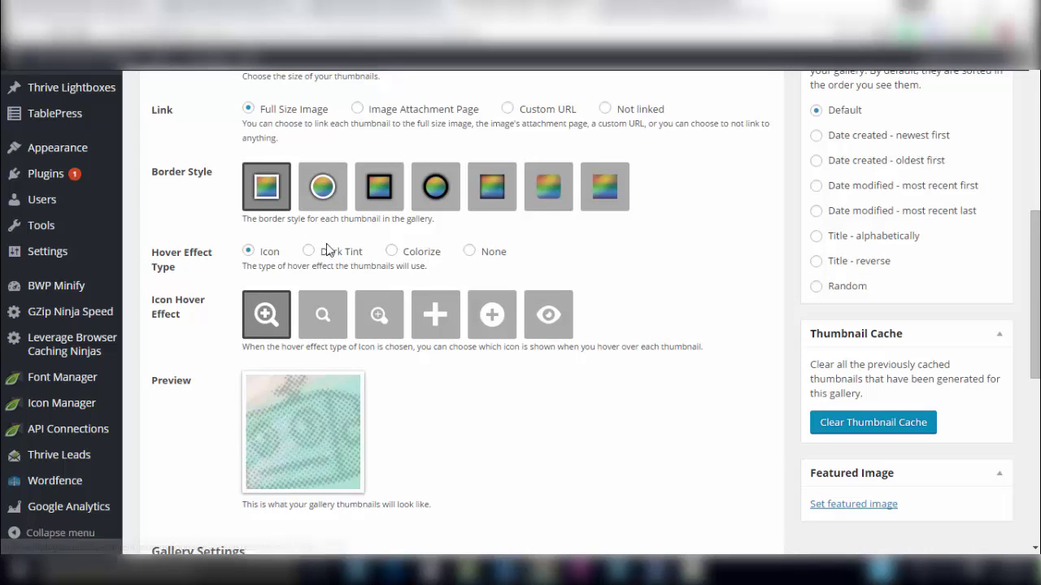
{"action": "left_click", "coordinate": [323, 191]}
{"action": "left_click", "coordinate": [369, 194]}
{"action": "left_click", "coordinate": [434, 190]}
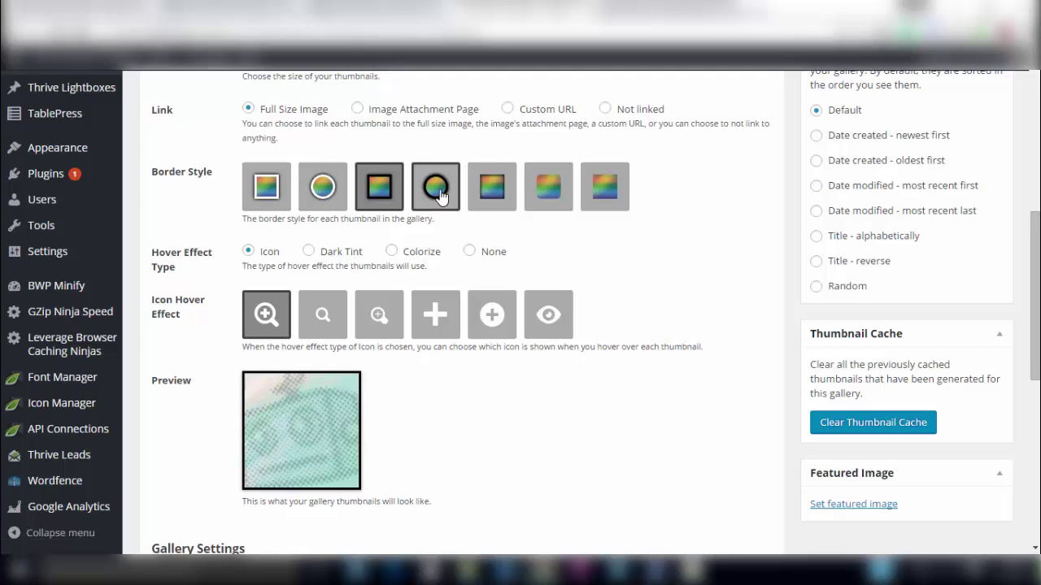
{"action": "left_click", "coordinate": [491, 189]}
{"action": "left_click", "coordinate": [628, 198]}
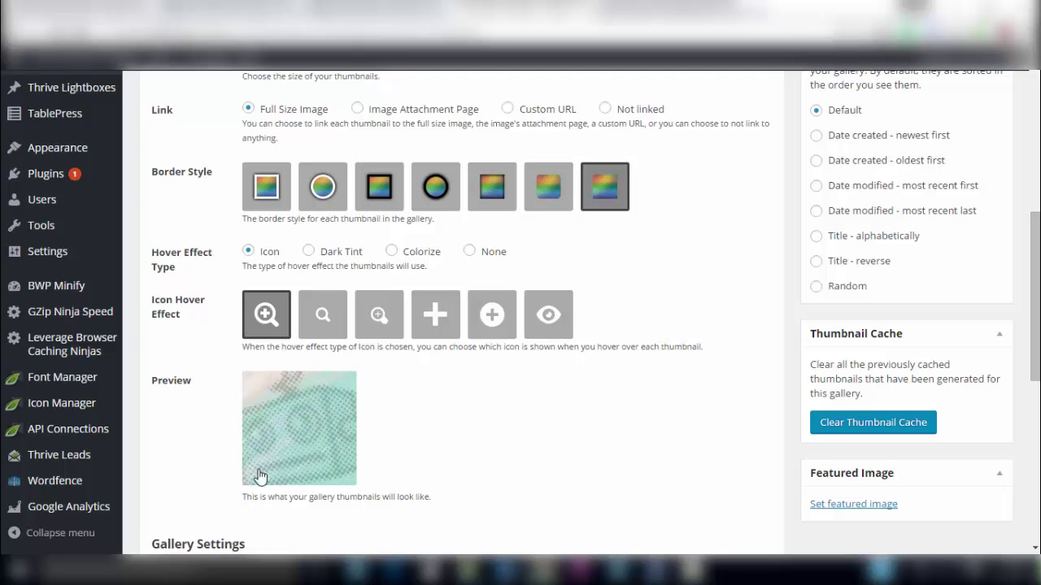
Try the Dark Tint, Colorize and None hover effects for the thumbnails and set the type to Dark Tint.
{"action": "left_click", "coordinate": [310, 251]}
{"action": "left_click", "coordinate": [391, 251]}
{"action": "left_click", "coordinate": [472, 253]}
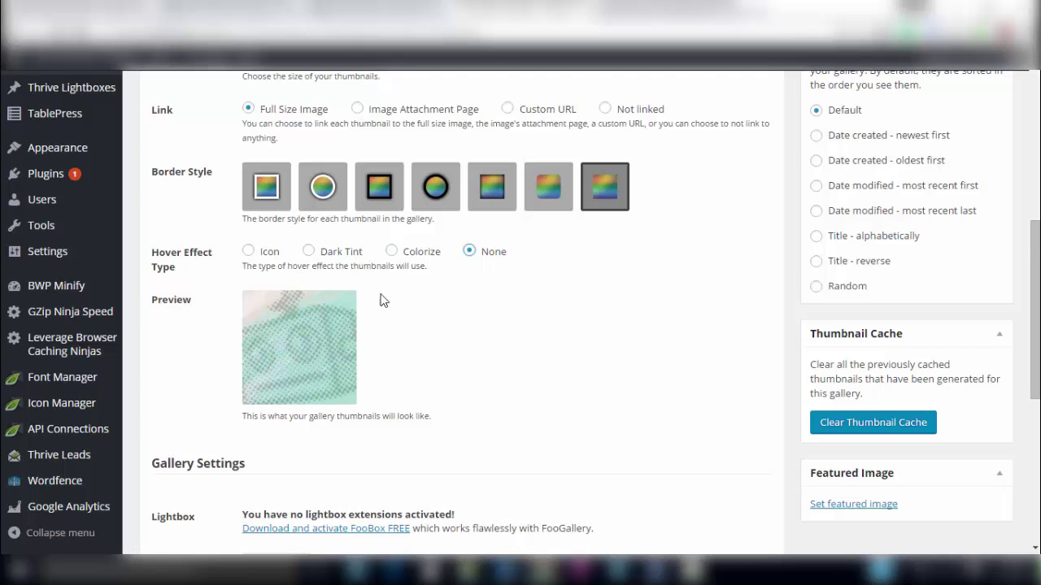
{"action": "left_click", "coordinate": [310, 252]}
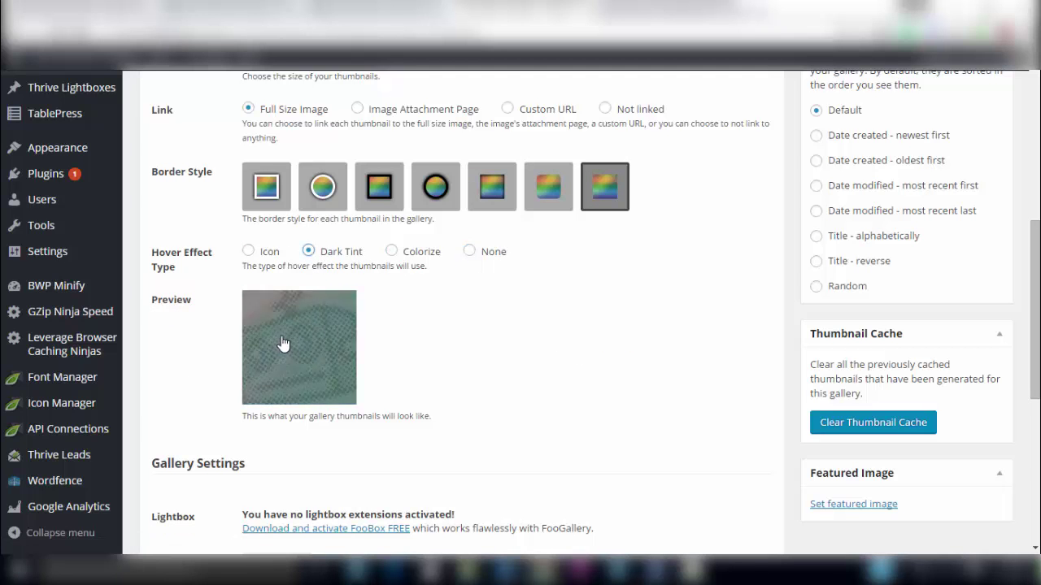
Look over the remaining gallery settings, then set the alt text of the Themes gallery image to Themes.
{"action": "scroll", "coordinate": [368, 342], "scroll_direction": "down", "scroll_amount": 3}
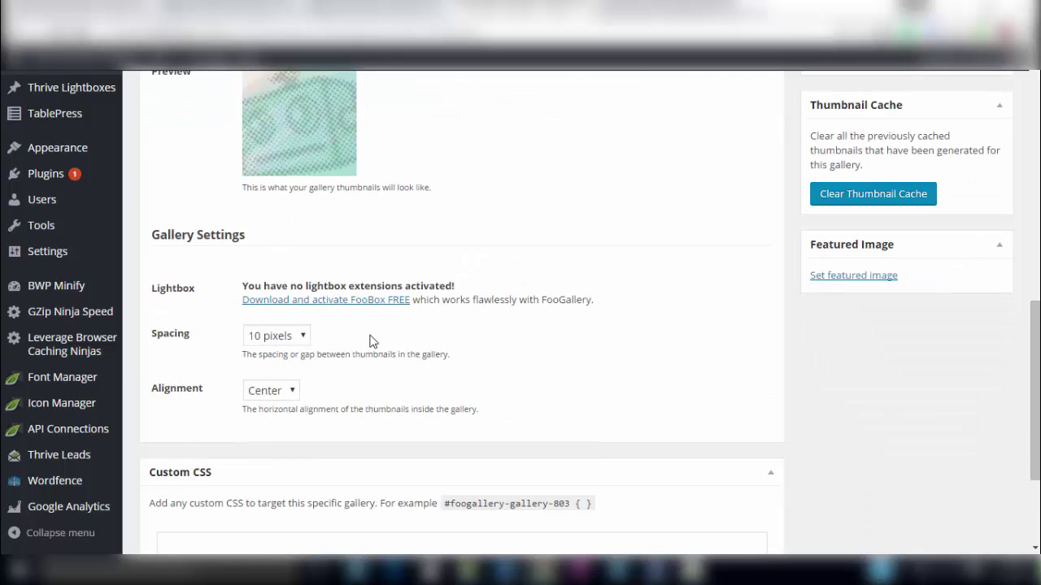
{"action": "scroll", "coordinate": [370, 342], "scroll_direction": "down", "scroll_amount": 1}
{"action": "scroll", "coordinate": [269, 348], "scroll_direction": "down", "scroll_amount": 1}
{"action": "scroll", "coordinate": [360, 350], "scroll_direction": "up", "scroll_amount": 5}
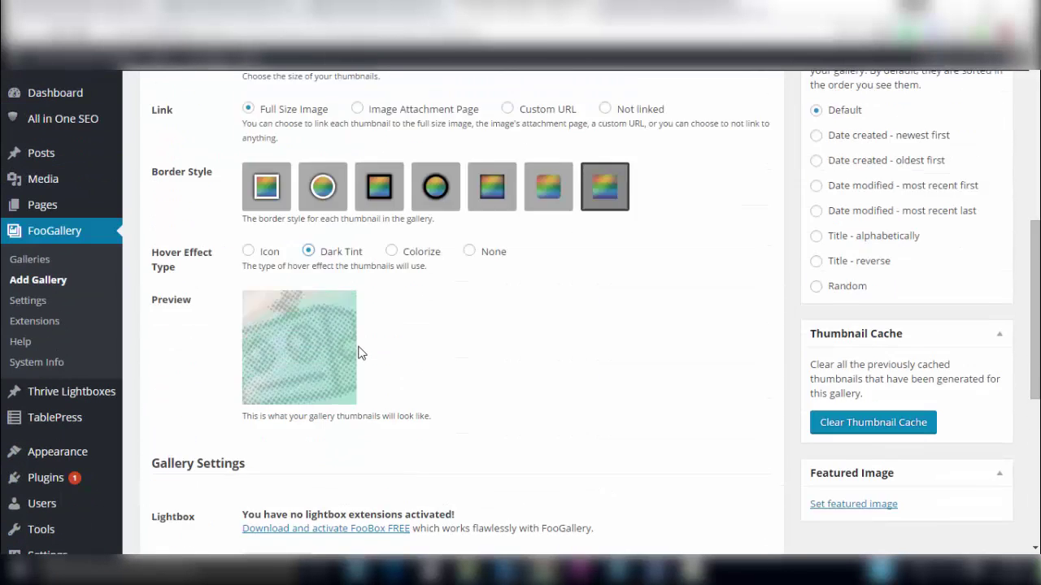
{"action": "scroll", "coordinate": [360, 353], "scroll_direction": "up", "scroll_amount": 5}
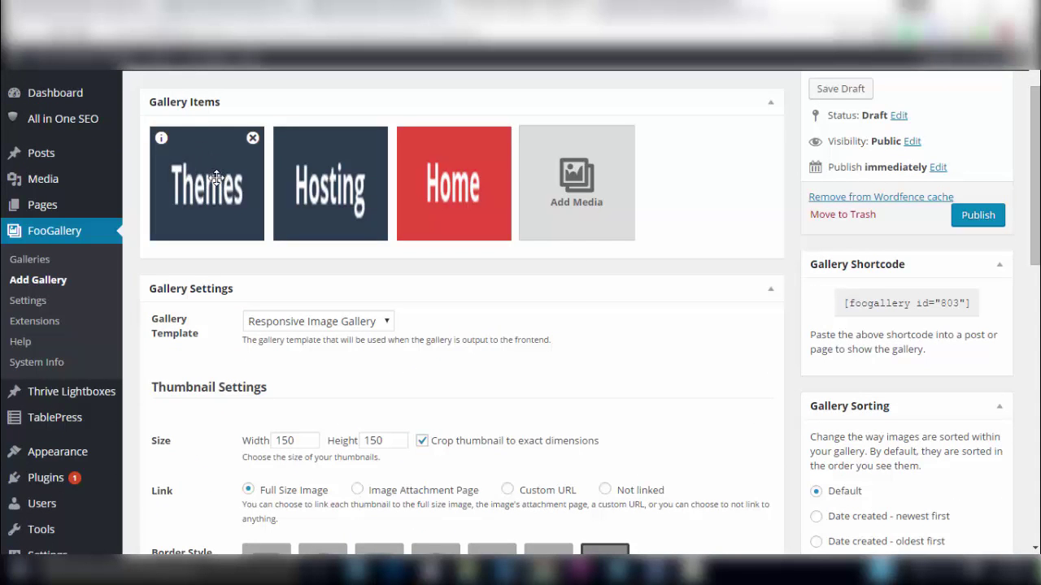
{"action": "left_click", "coordinate": [162, 144]}
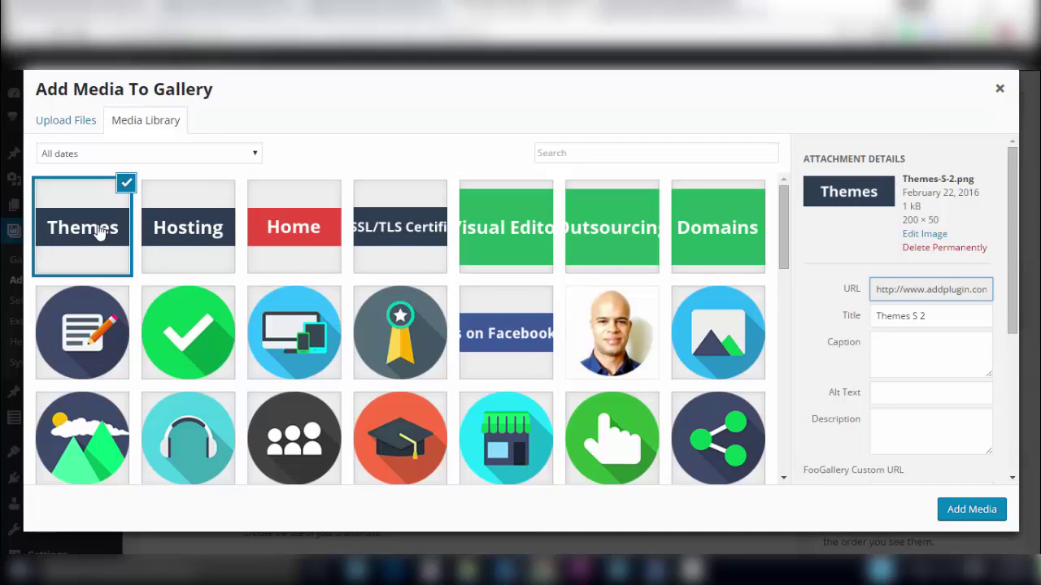
{"action": "scroll", "coordinate": [888, 318], "scroll_direction": "down", "scroll_amount": 1}
{"action": "left_click", "coordinate": [915, 319]}
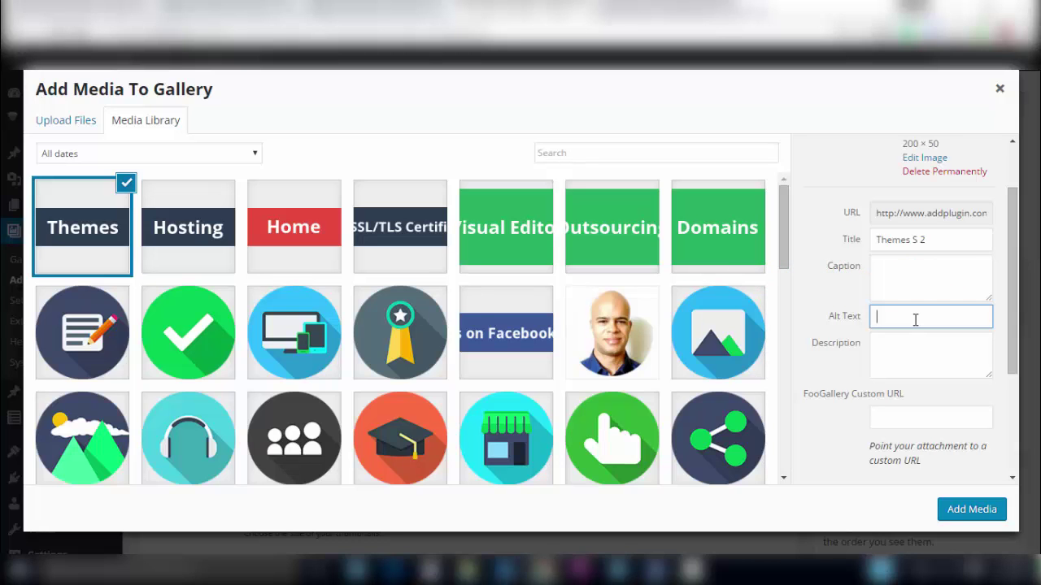
{"action": "type", "text": "Themes"}
Examine the Themes image's FooGallery custom URL and custom target options, then close the media dialog.
{"action": "scroll", "coordinate": [914, 322], "scroll_direction": "down", "scroll_amount": 1}
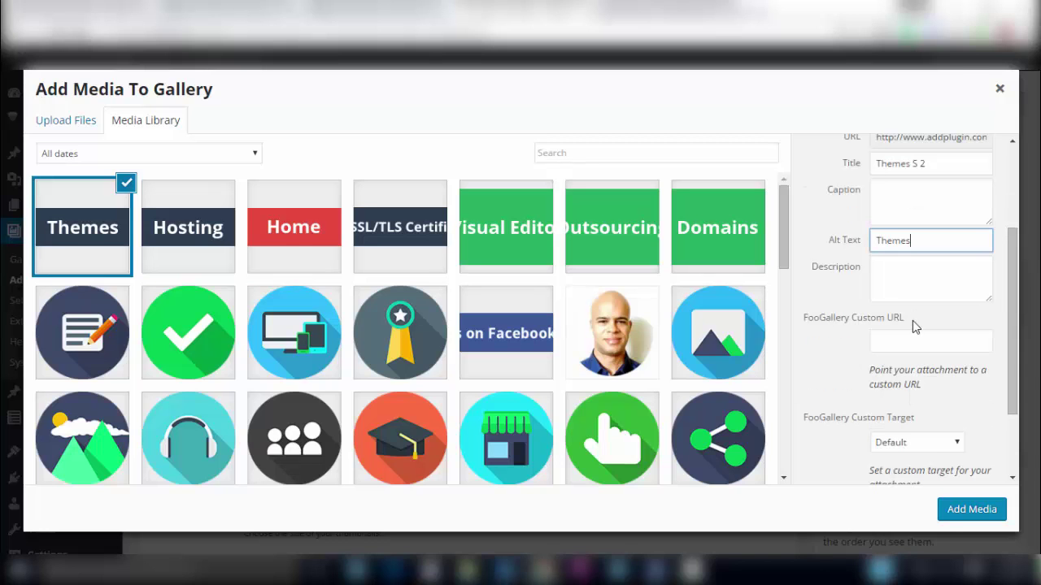
{"action": "scroll", "coordinate": [943, 305], "scroll_direction": "down", "scroll_amount": 1}
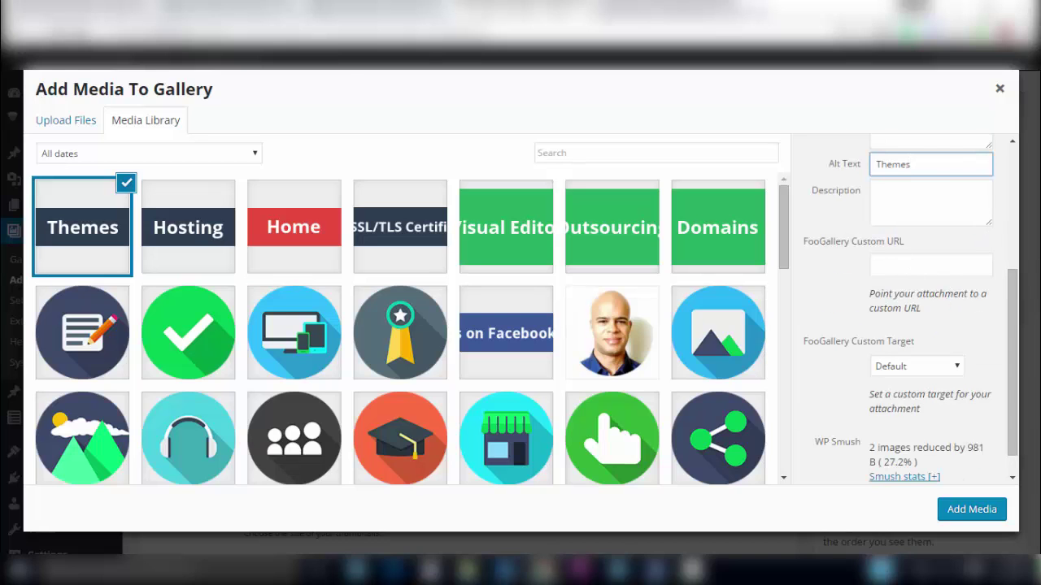
{"action": "left_click", "coordinate": [937, 368]}
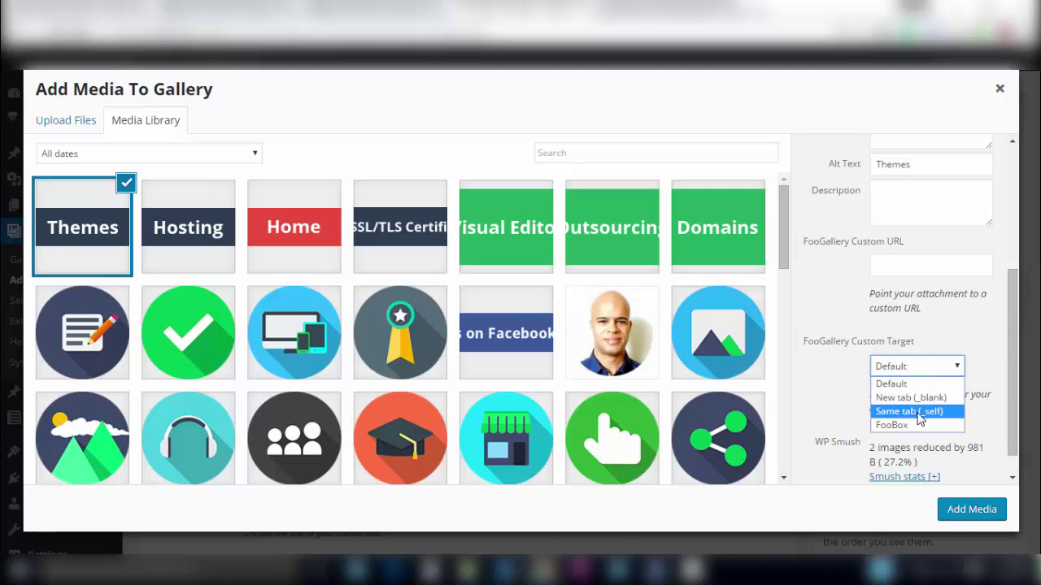
{"action": "left_click", "coordinate": [825, 422]}
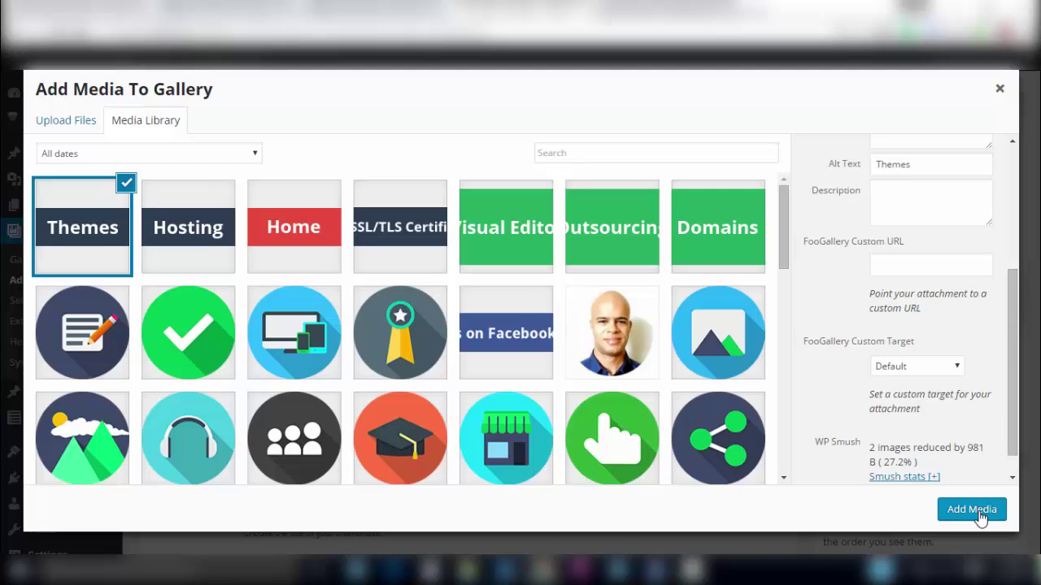
{"action": "left_click", "coordinate": [1000, 91]}
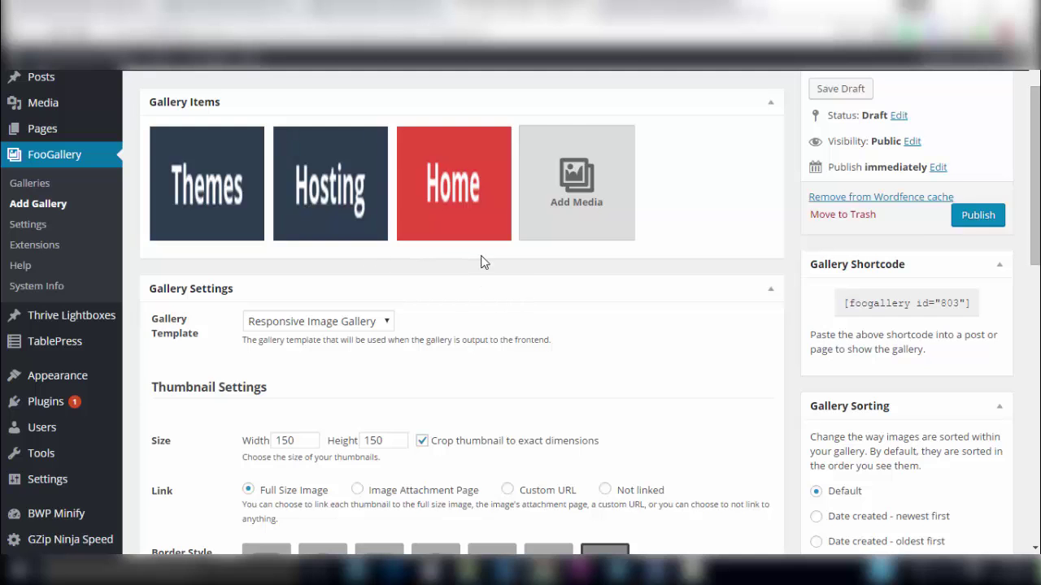
Publish the Example gallery and copy its shortcode.
{"action": "left_click", "coordinate": [962, 226]}
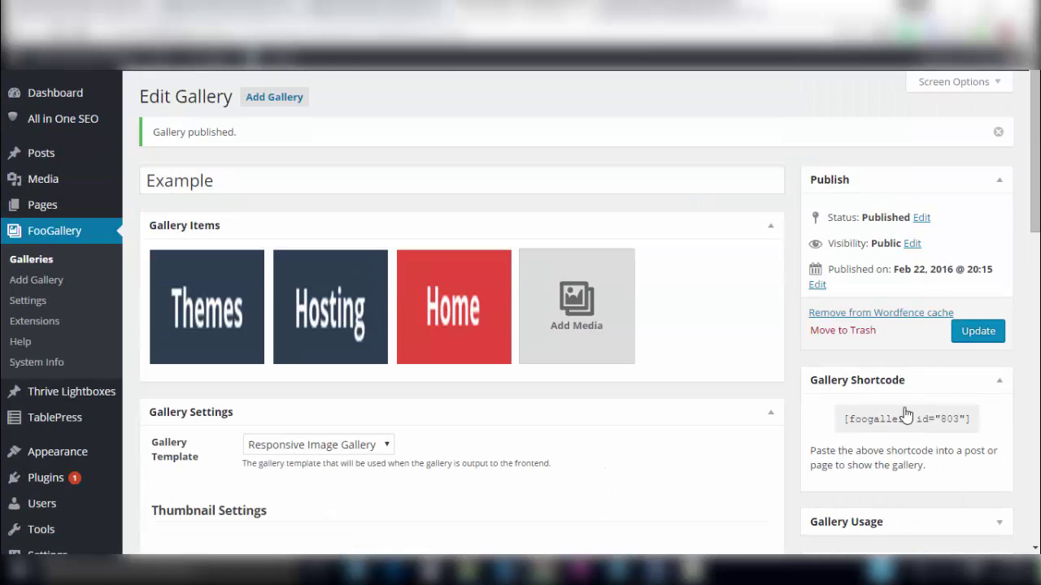
{"action": "left_click", "coordinate": [888, 421]}
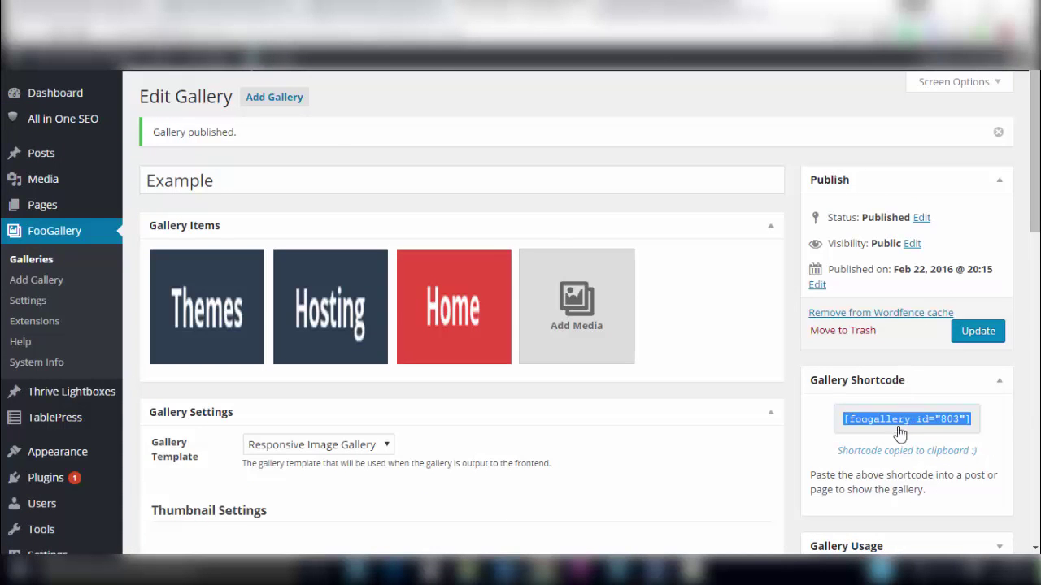